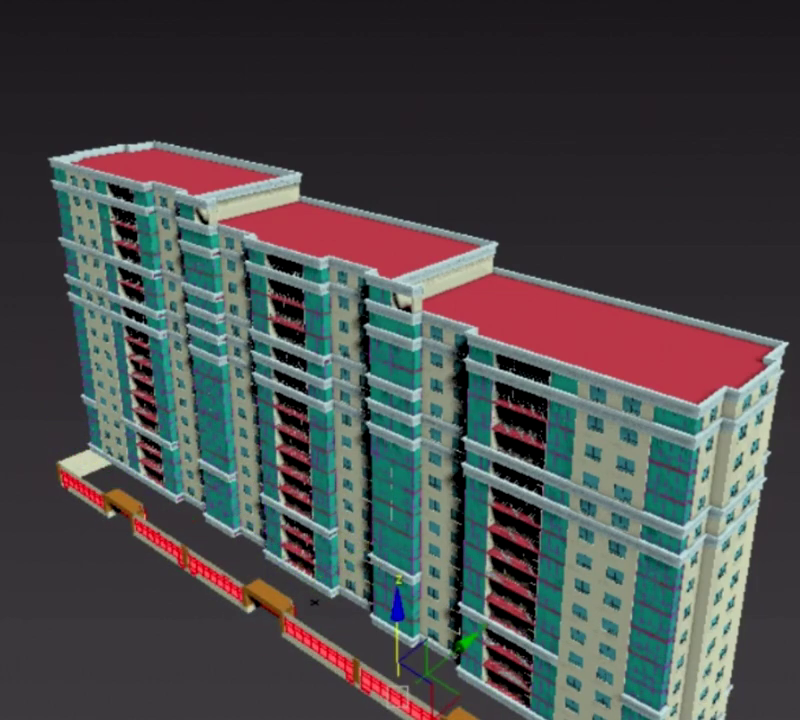
Select the long railing that runs along the front edge of the podium
{"action": "left_click", "coordinate": [200, 553]}
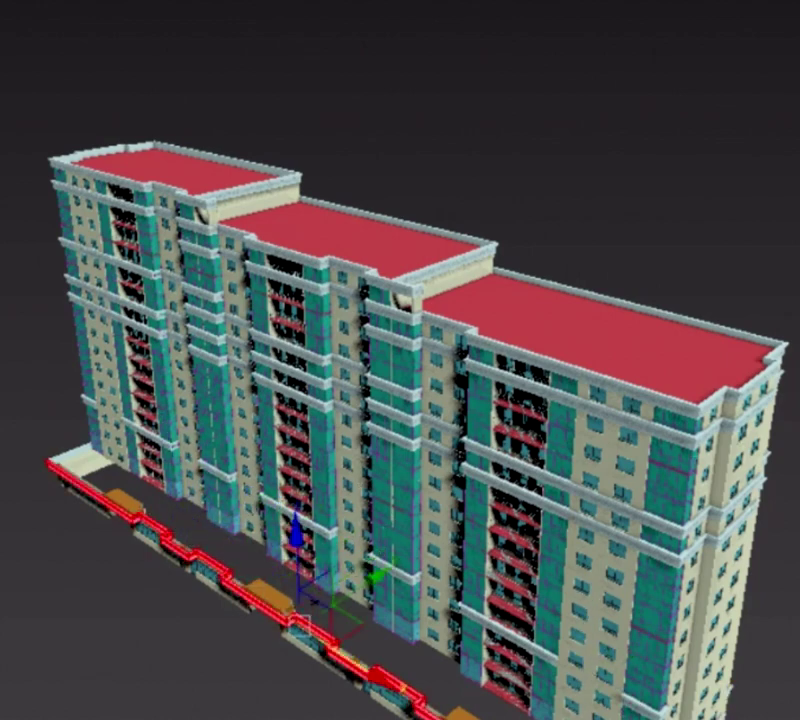
Select the whole front fence railing along the podium, now textured teal-and-stone
{"action": "left_click", "coordinate": [200, 560]}
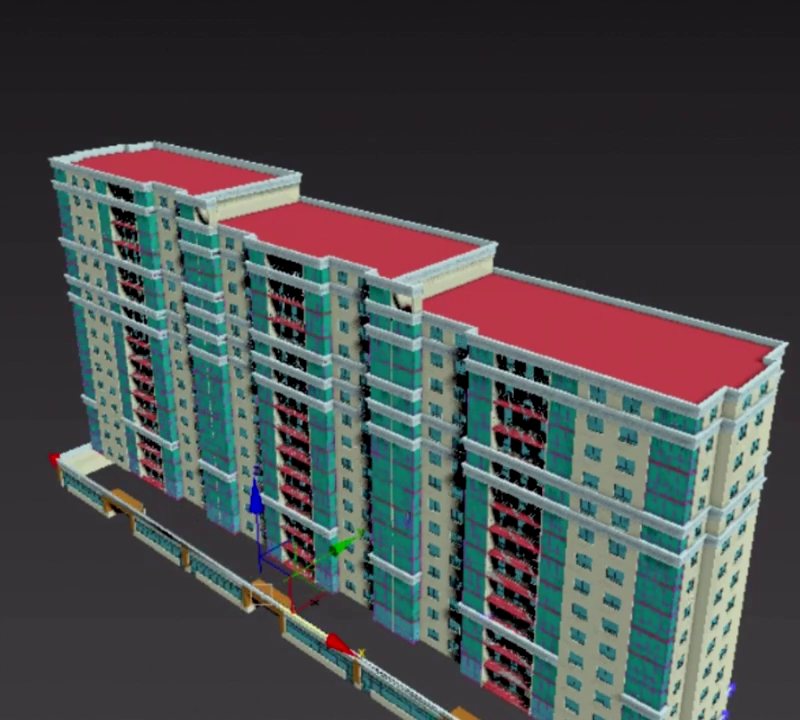